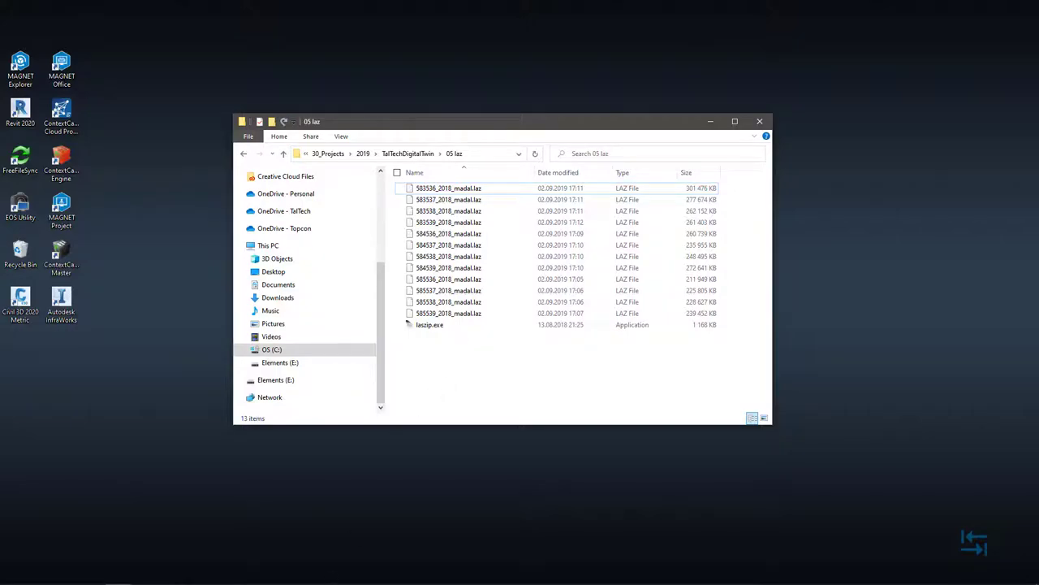
# Look up the ground class (maapind, class 2) in the ALS classification list on the Geoportaal web page.
pyautogui.hotkey('alt', 'Tab')
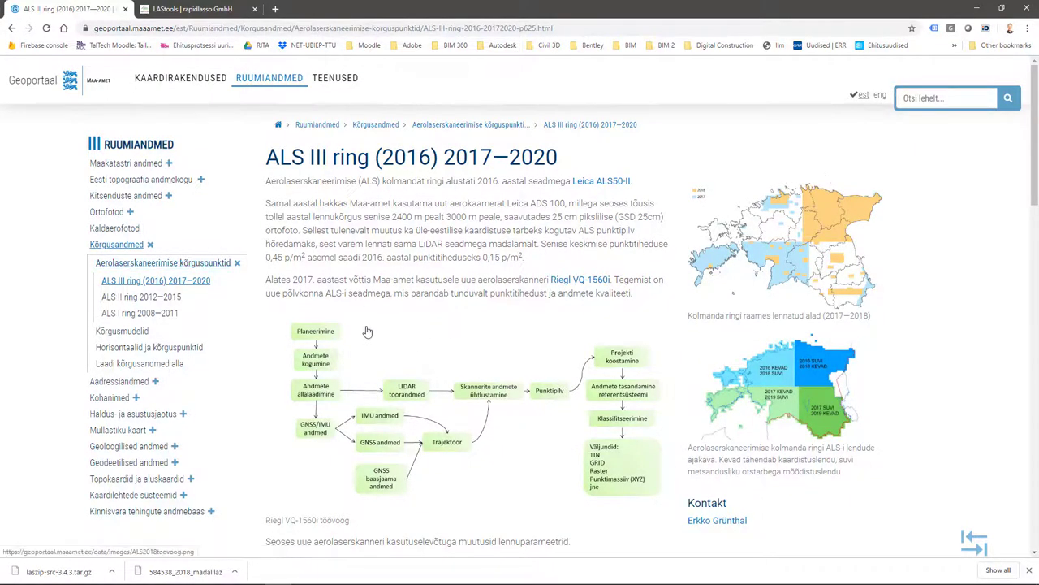
pyautogui.scroll(-15, 366, 332)
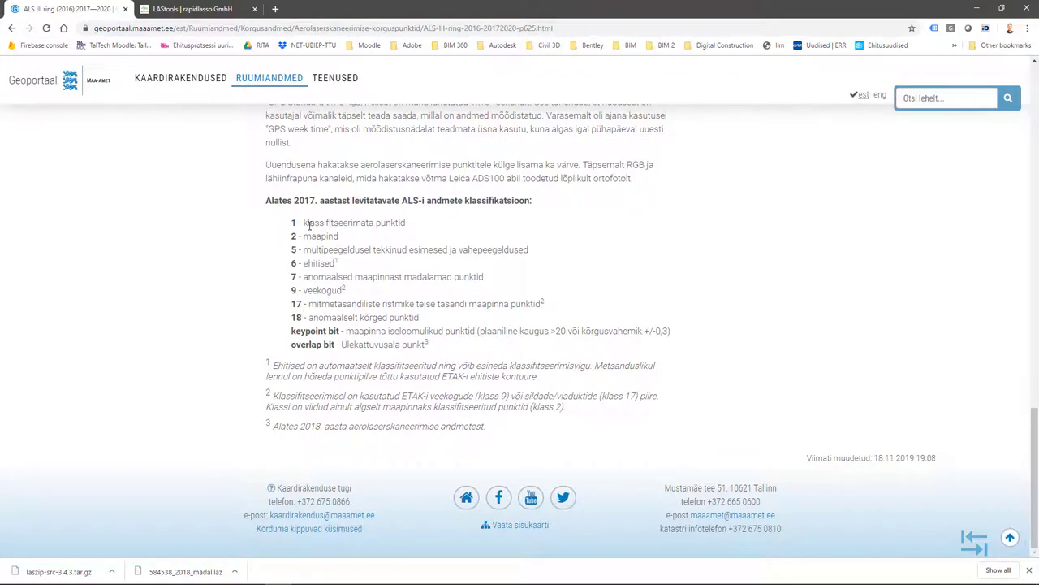
pyautogui.moveTo(305, 236); pyautogui.dragTo(346, 241)
pyautogui.click(362, 238)
# Switch to File Explorer and locate laszip.exe in the LAStools\bin folder of the TalTechDigitalTwin project.
pyautogui.click(230, 575)
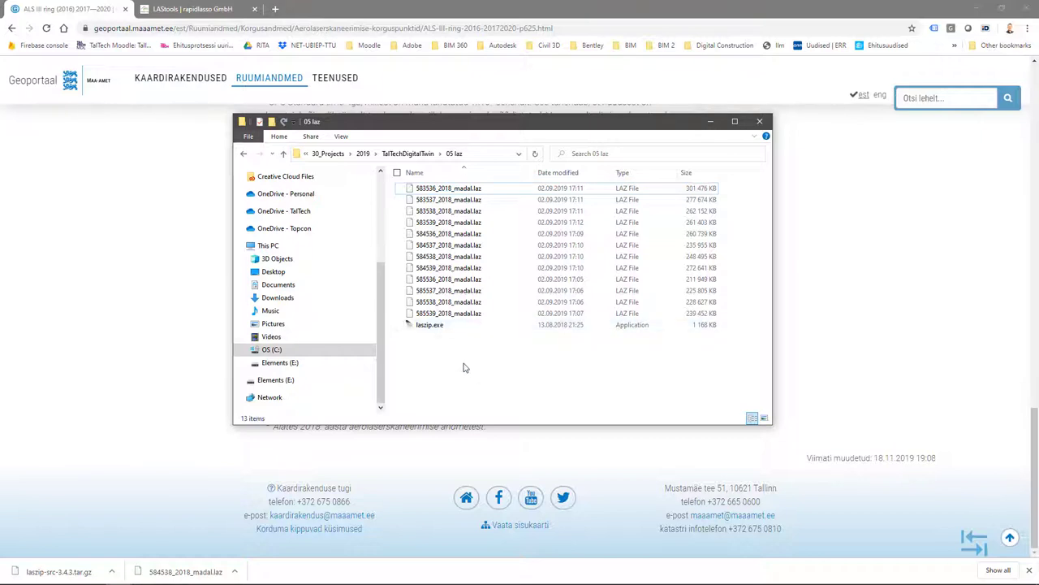
pyautogui.click(406, 153)
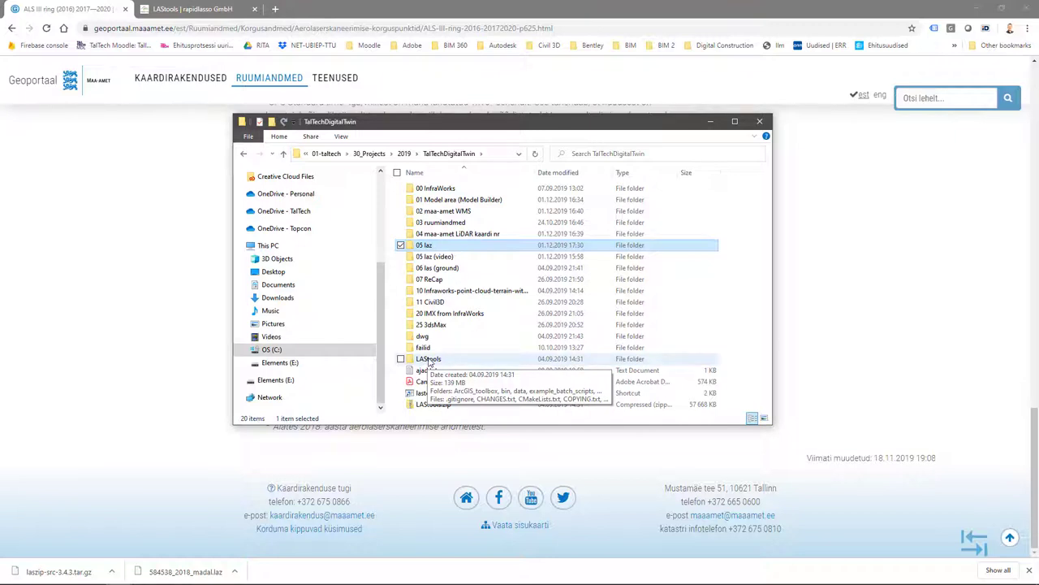
pyautogui.doubleClick(429, 362)
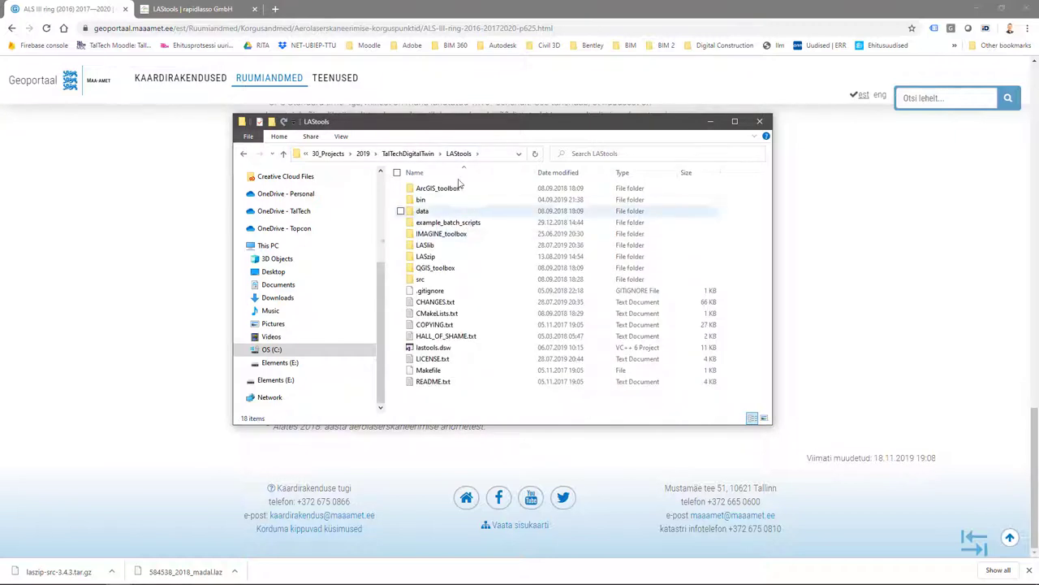
pyautogui.doubleClick(421, 200)
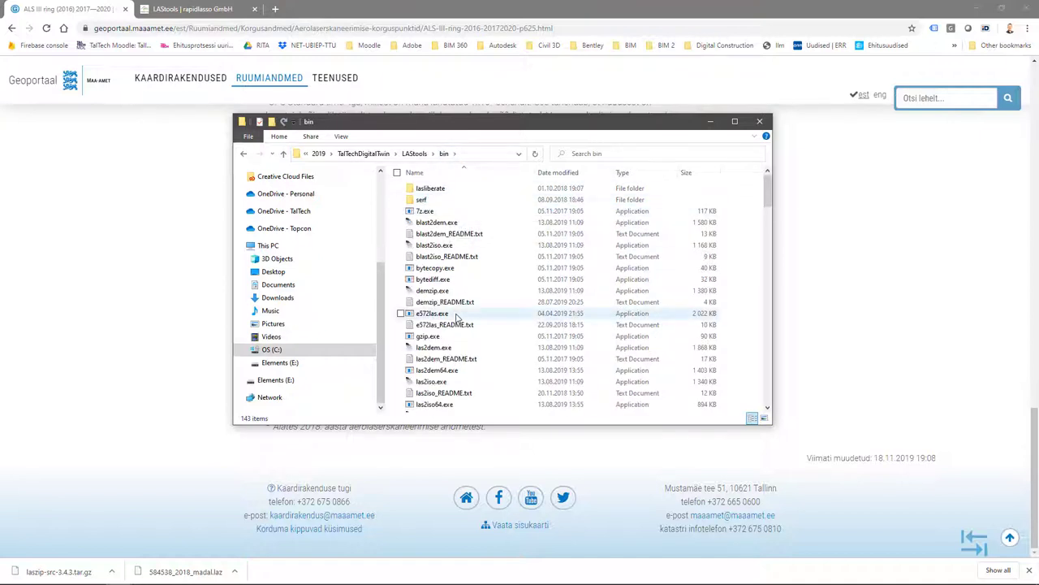
pyautogui.scroll(-20, 458, 318)
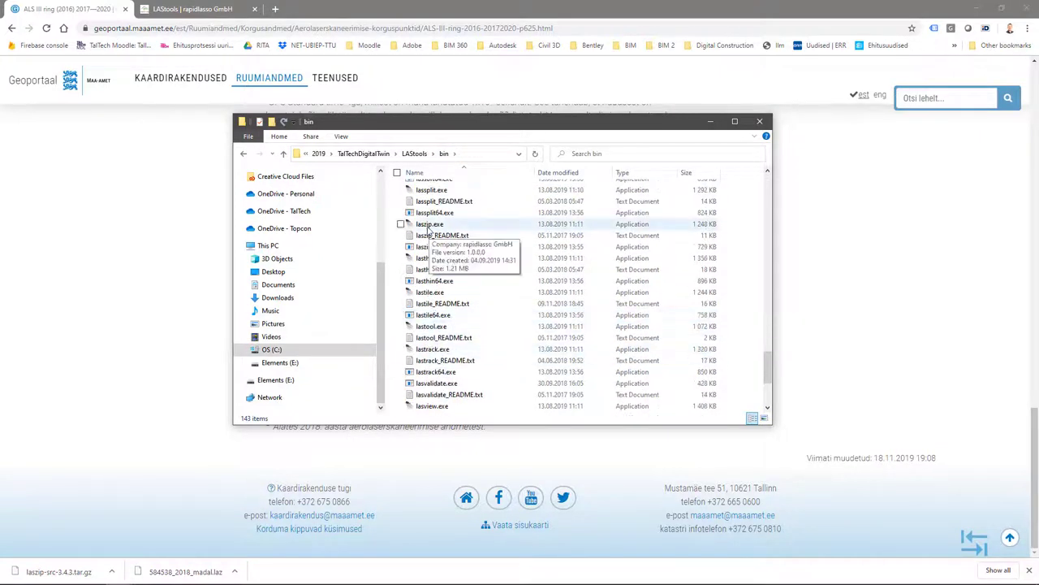
pyautogui.click(427, 227)
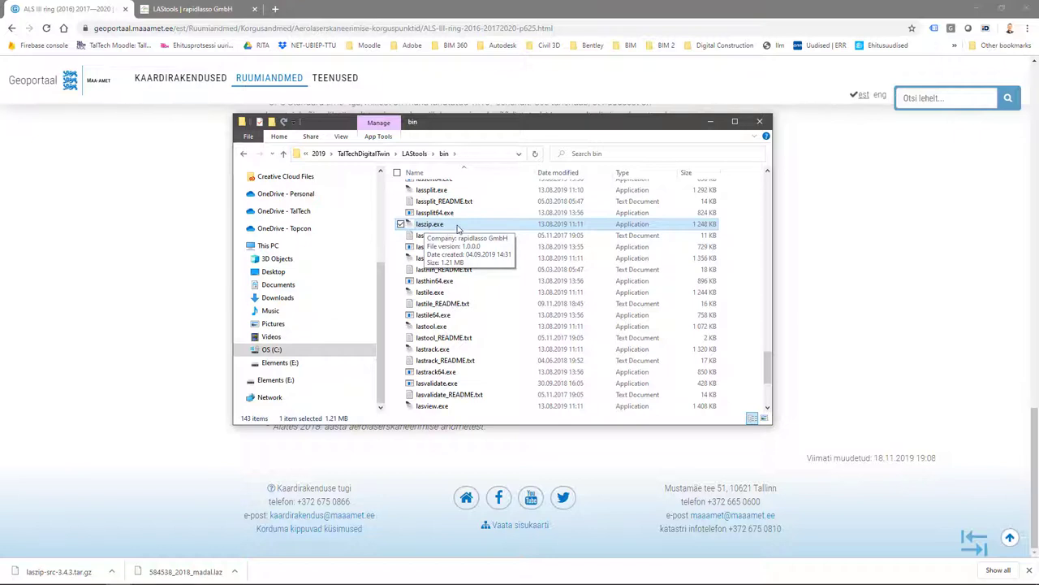
# Return to the project's 05 laz folder and check the combined size of all its LAZ files.
pyautogui.click(363, 153)
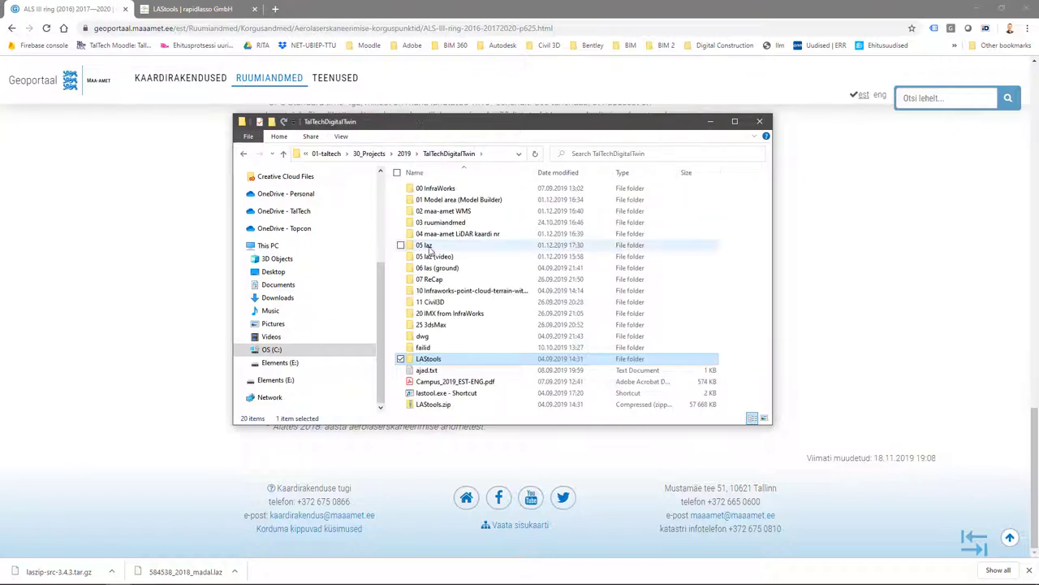
pyautogui.click(430, 249)
pyautogui.doubleClick(428, 247)
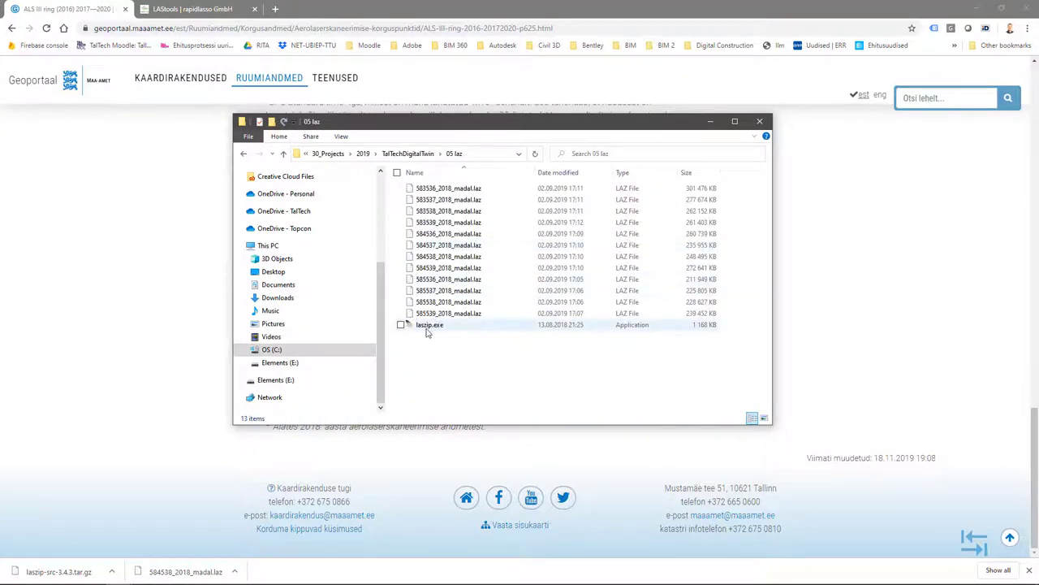
pyautogui.click(475, 315)
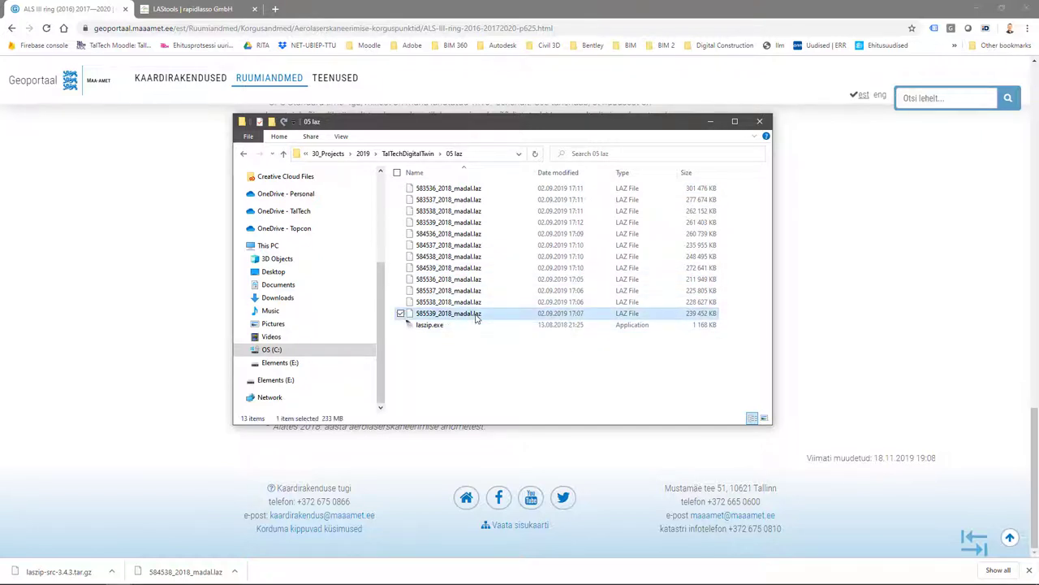
pyautogui.keyDown('shift'); pyautogui.click(468, 191); pyautogui.keyUp('shift')
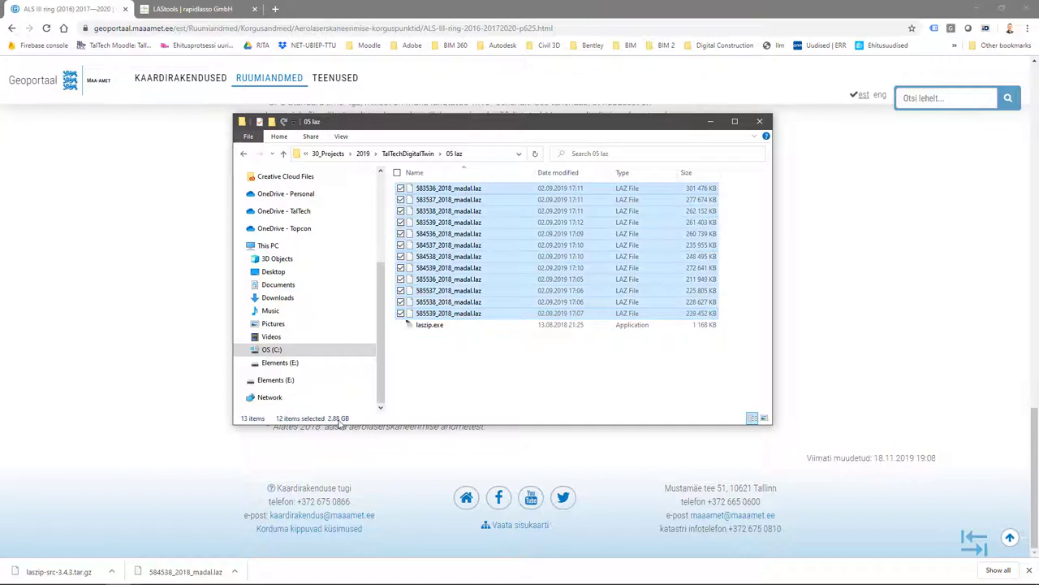
pyautogui.click(447, 369)
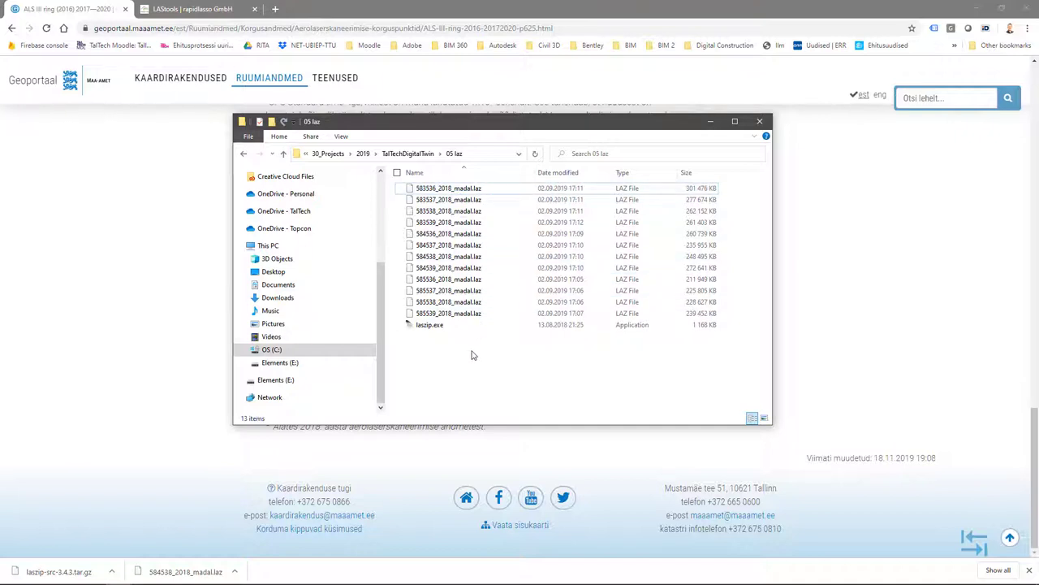
# Launch laszip.exe from the 05 laz folder and add 583536_2018_madal.laz as an input file.
pyautogui.doubleClick(426, 329)
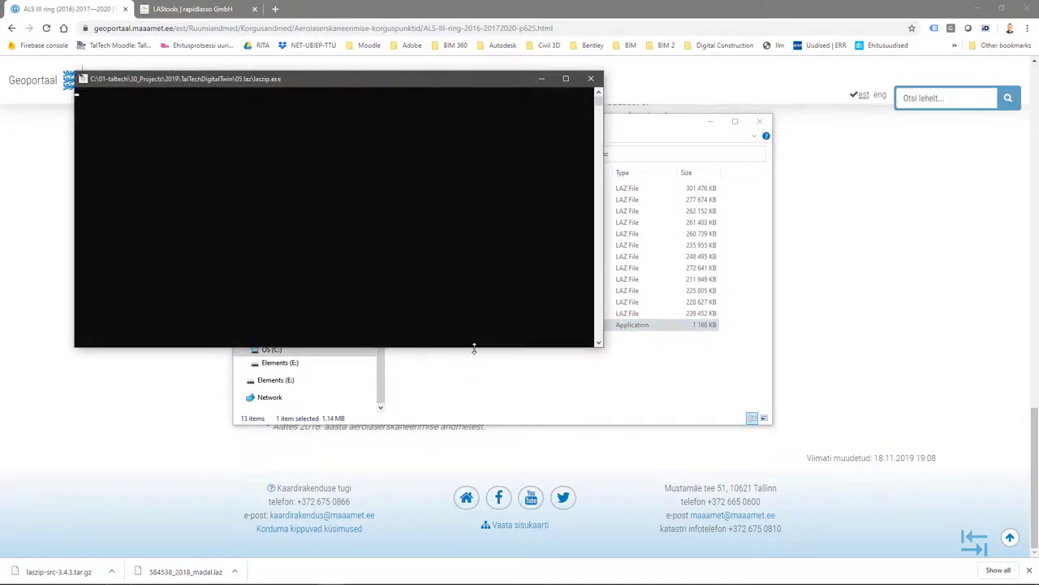
pyautogui.moveTo(329, 12); pyautogui.dragTo(452, 92)
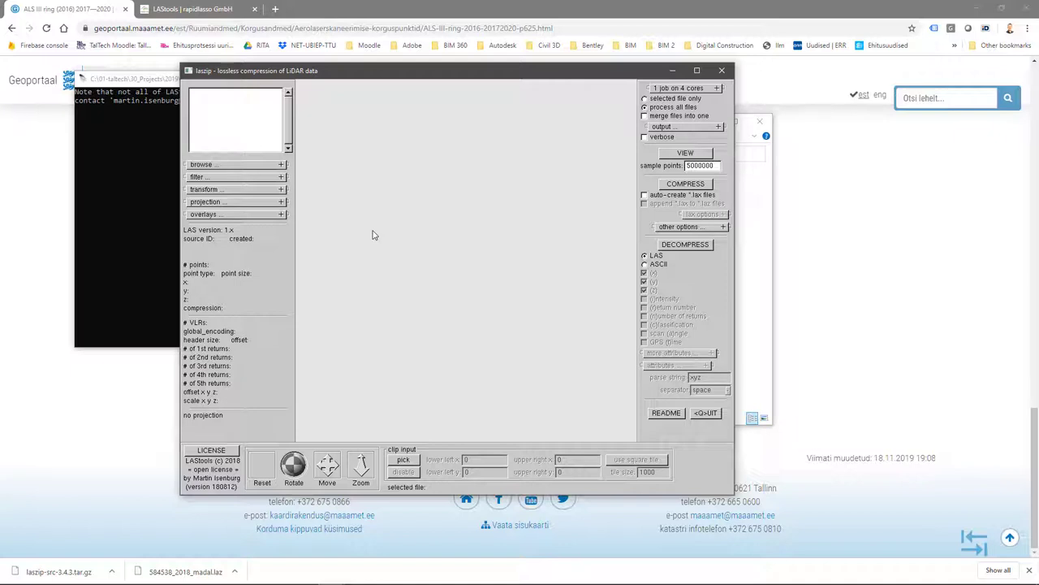
pyautogui.click(207, 165)
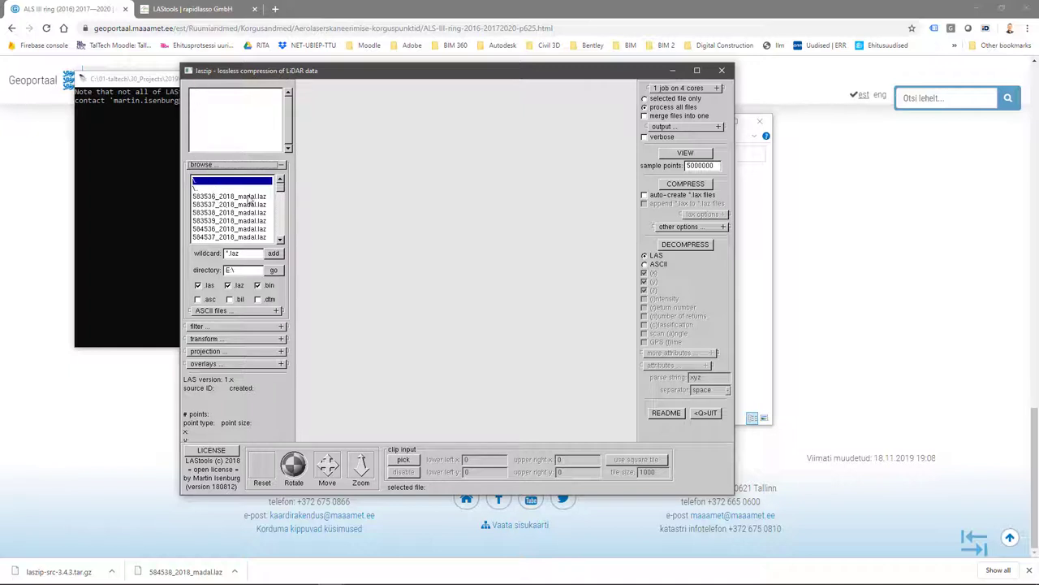
pyautogui.moveTo(281, 185)
pyautogui.mouseDown()
pyautogui.moveTo(281, 235)
pyautogui.moveTo(284, 190)
pyautogui.mouseUp()
pyautogui.doubleClick(214, 198)
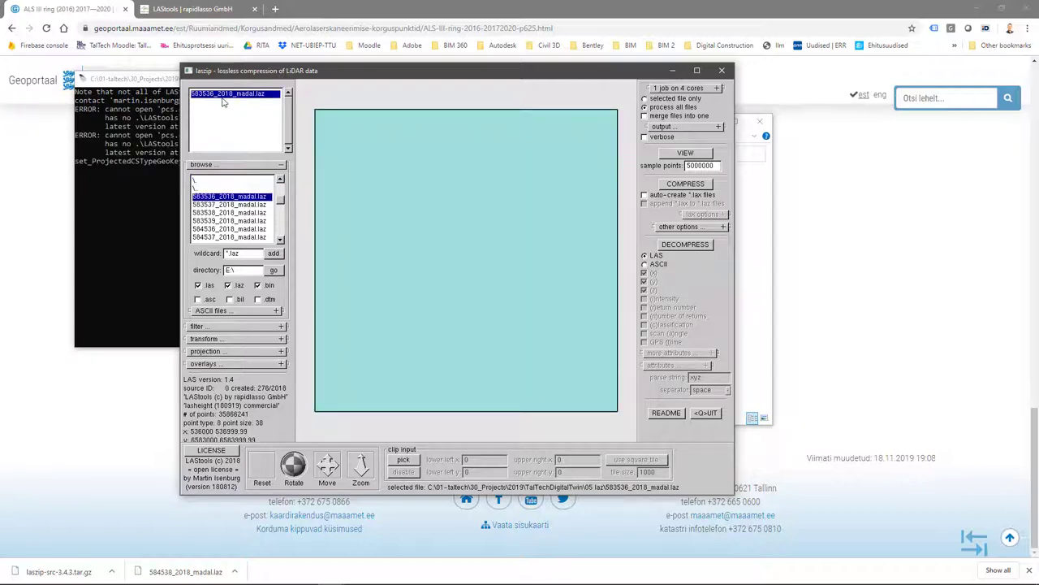
# Add 583537_2018_madal.laz, 583538_2018_madal.laz and 583539_2018_madal.laz to the input list and remove these three tiles again.
pyautogui.doubleClick(234, 206)
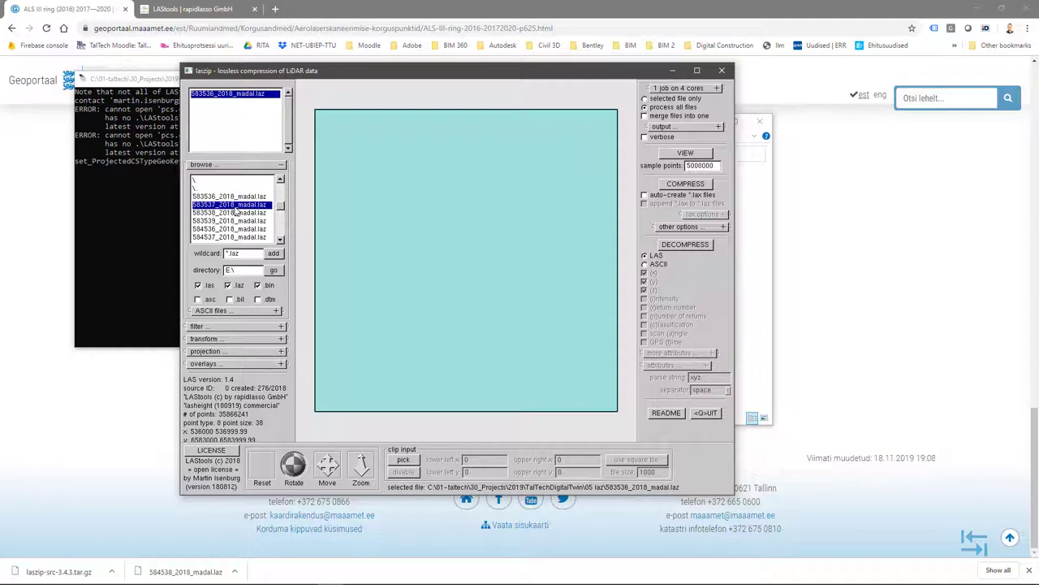
pyautogui.doubleClick(236, 213)
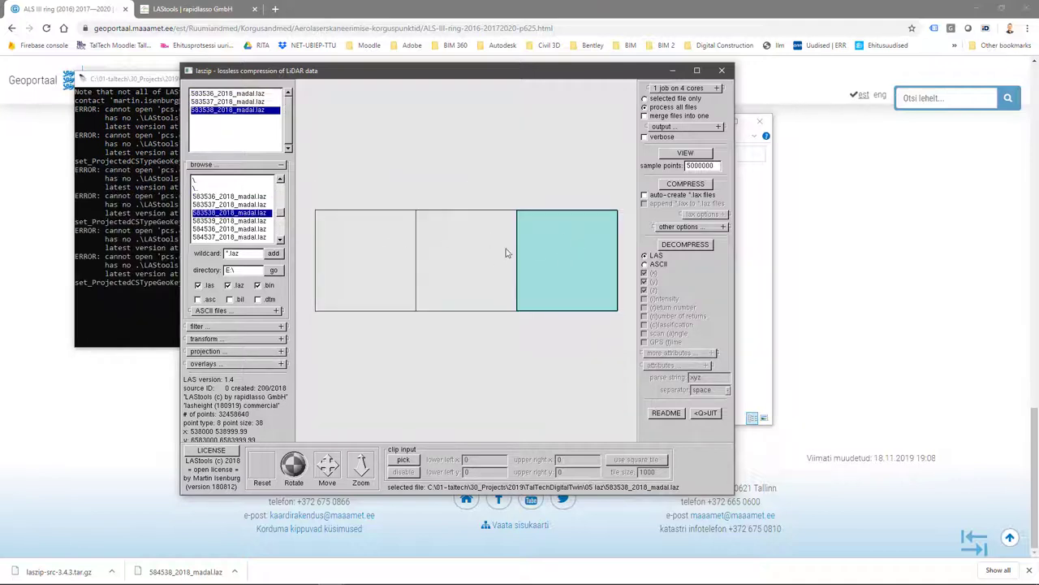
pyautogui.doubleClick(225, 222)
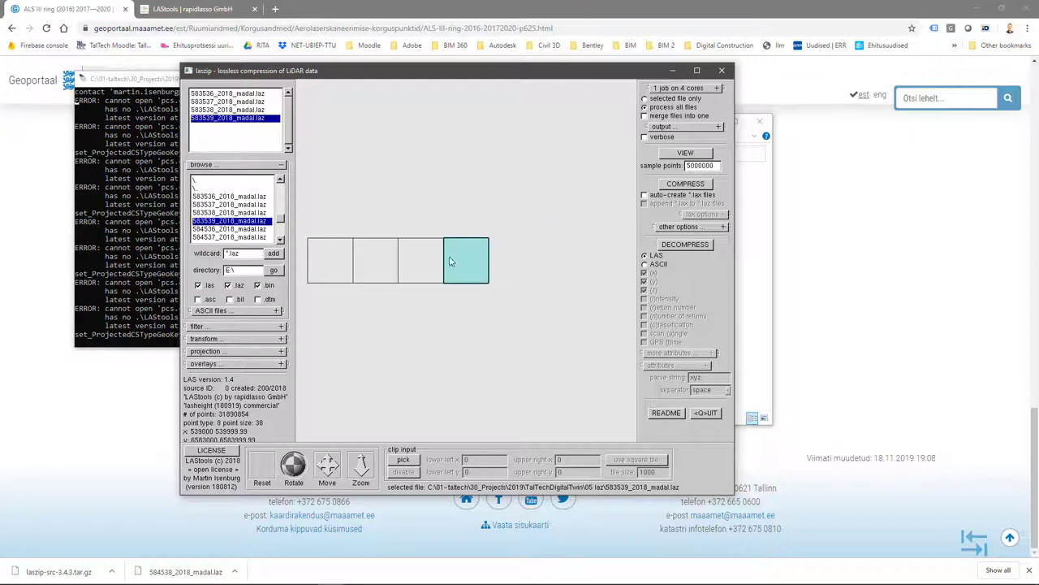
pyautogui.press('Delete')
pyautogui.press('Delete')
pyautogui.press('Delete')
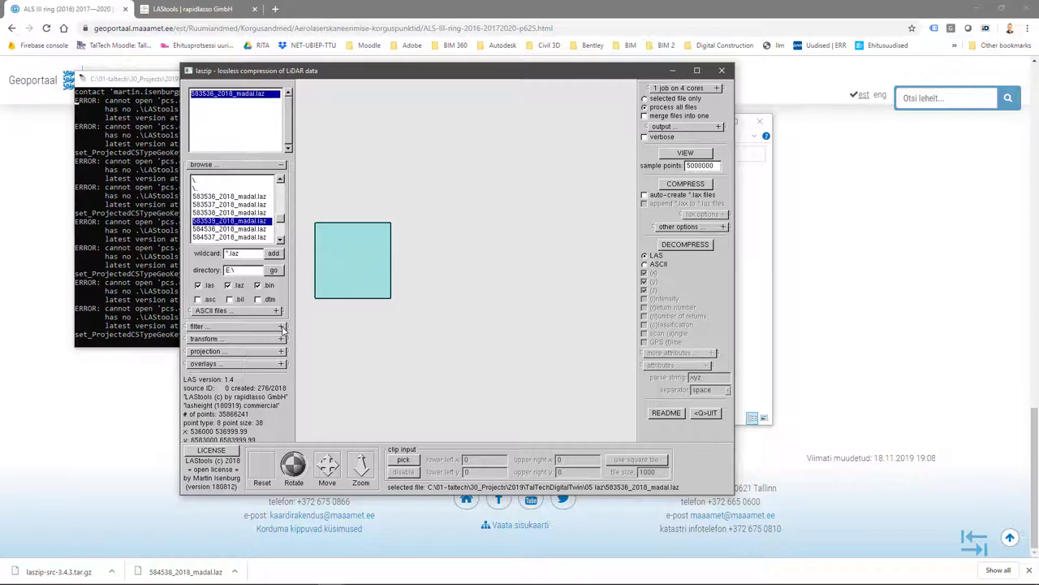
# Add a keep_classification filter with value 2 to keep only the ground points.
pyautogui.click(282, 326)
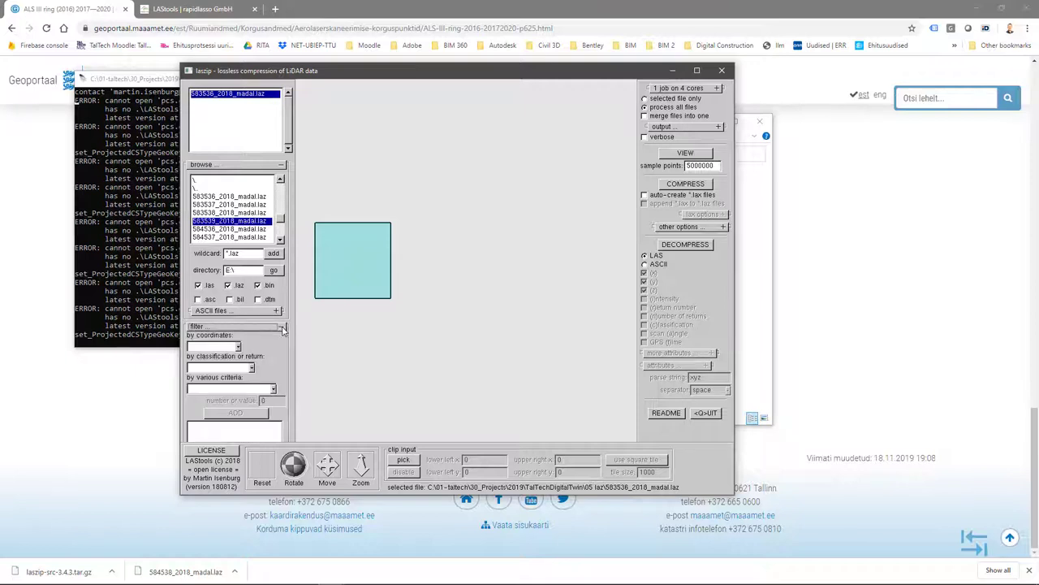
pyautogui.click(252, 368)
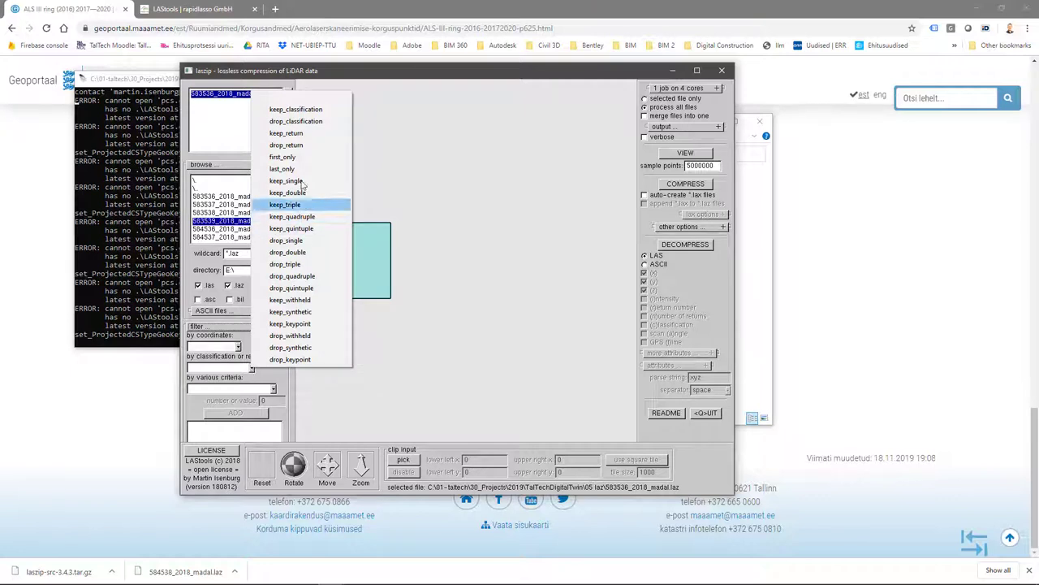
pyautogui.click(315, 109)
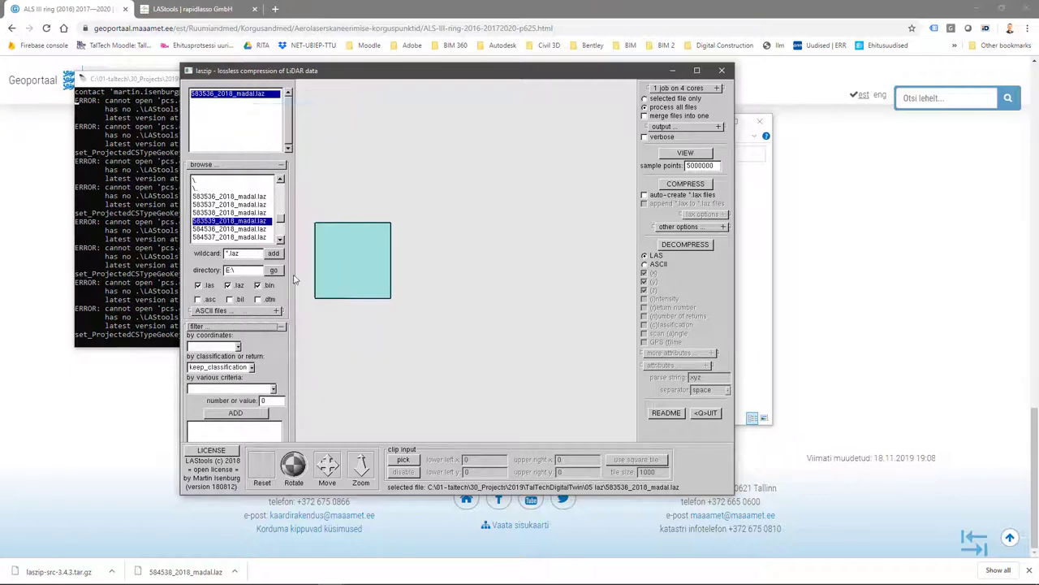
pyautogui.doubleClick(263, 401)
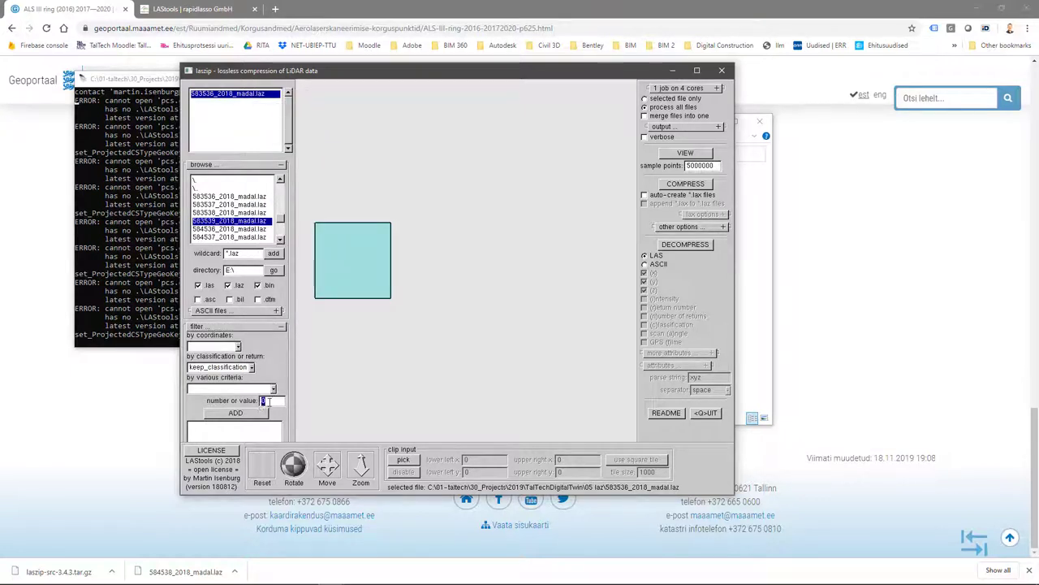
pyautogui.write('2')
pyautogui.click(237, 415)
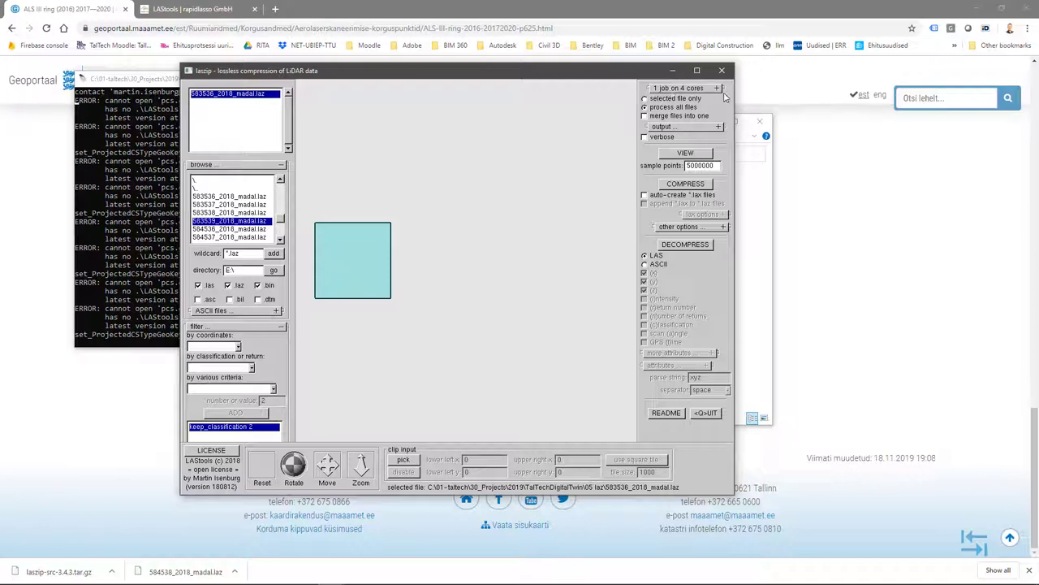
# Leave the job count at 1 and set the output directory to a folder on the C: drive.
pyautogui.click(681, 89)
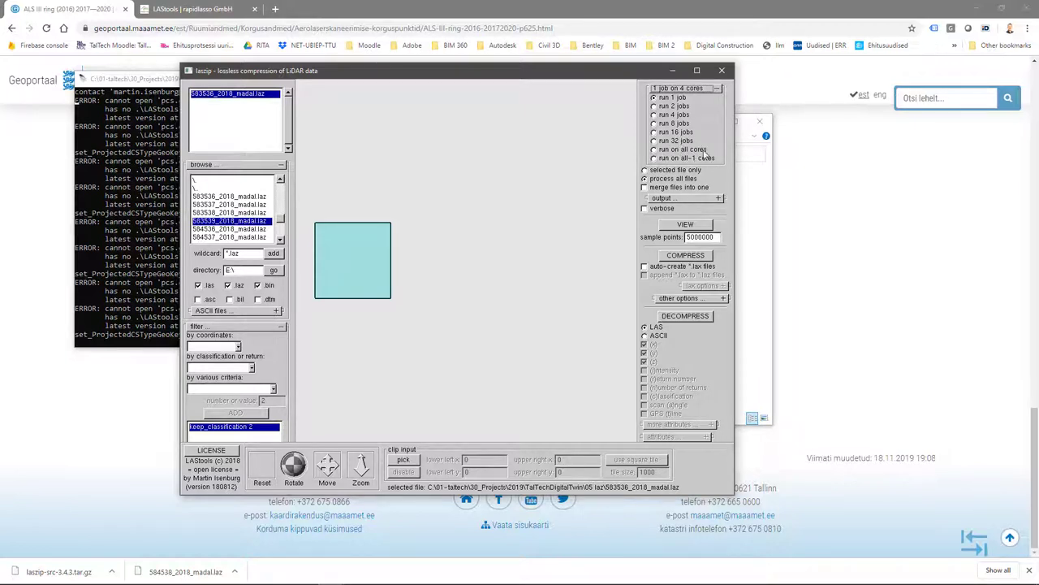
pyautogui.click(683, 89)
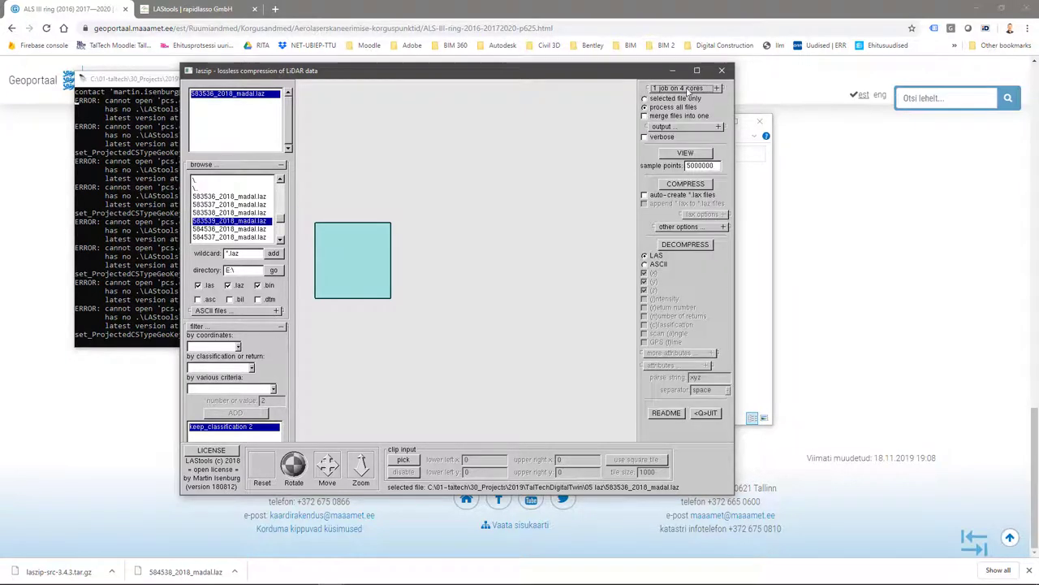
pyautogui.click(719, 128)
pyautogui.click(709, 145)
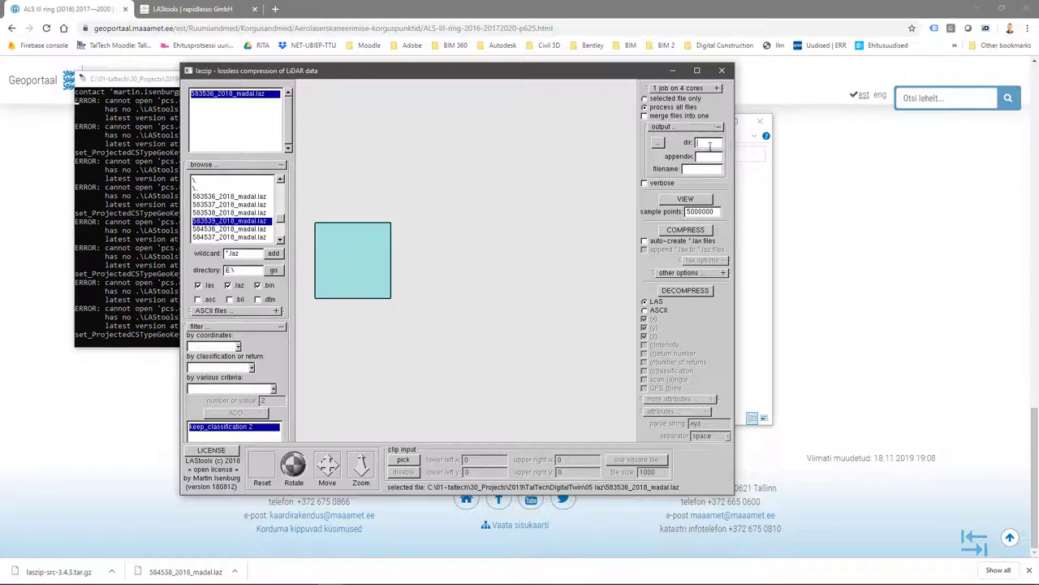
pyautogui.click(658, 142)
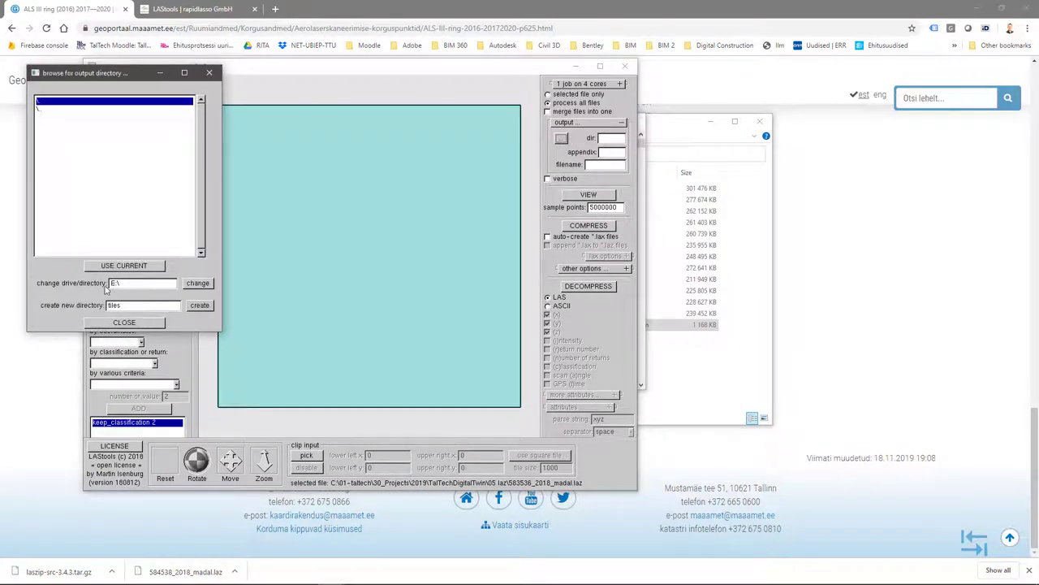
pyautogui.click(115, 284)
pyautogui.write('C:')
pyautogui.click(198, 288)
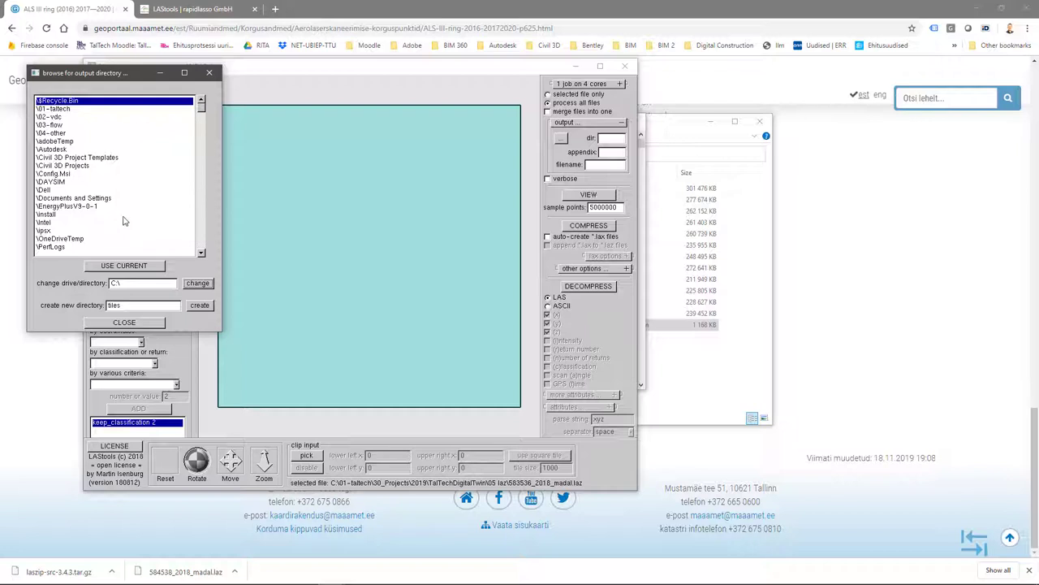
pyautogui.doubleClick(137, 247)
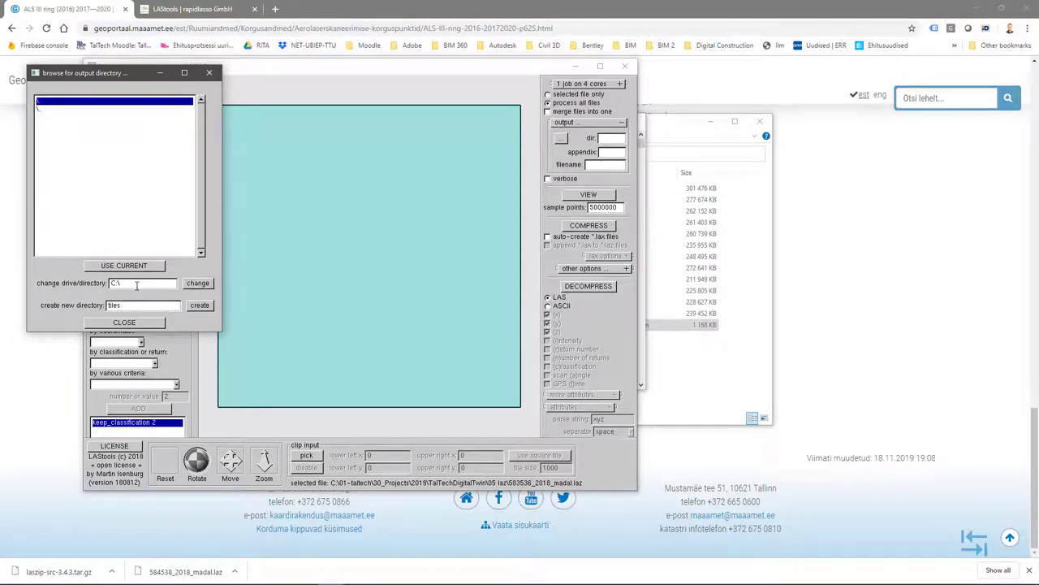
pyautogui.click(123, 266)
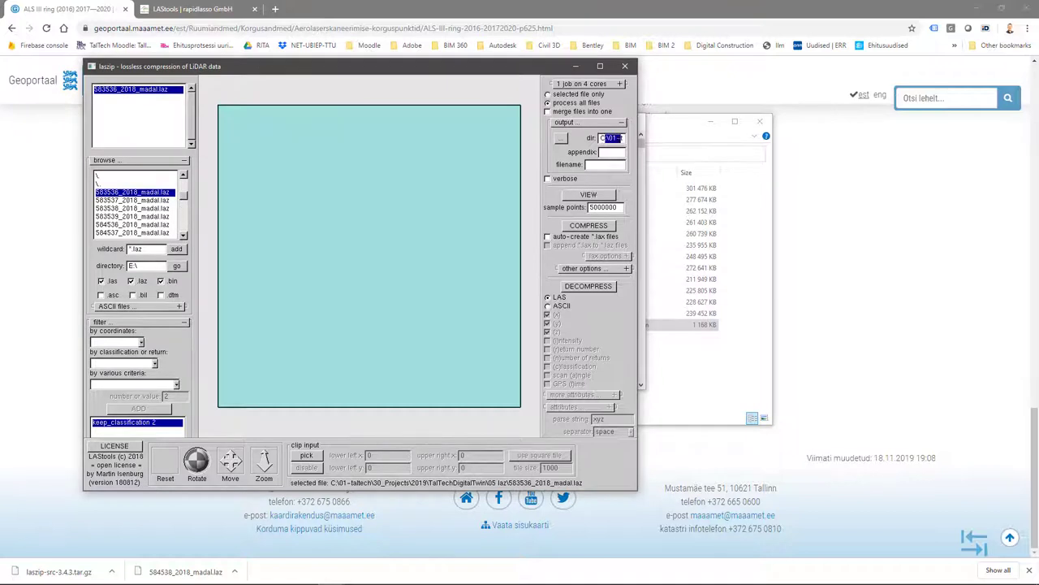
# Review the full path entered for the output directory.
pyautogui.click(620, 138)
pyautogui.press('Right')
pyautogui.press('Right')
pyautogui.press('Right')
pyautogui.press('Right')
pyautogui.press('Right')
pyautogui.press('Right')
pyautogui.press('Right')
pyautogui.press('Right')
pyautogui.press('Home')
# Decompress 583536_2018_madal.laz to LAS format by running the generated laszip command.
pyautogui.click(587, 288)
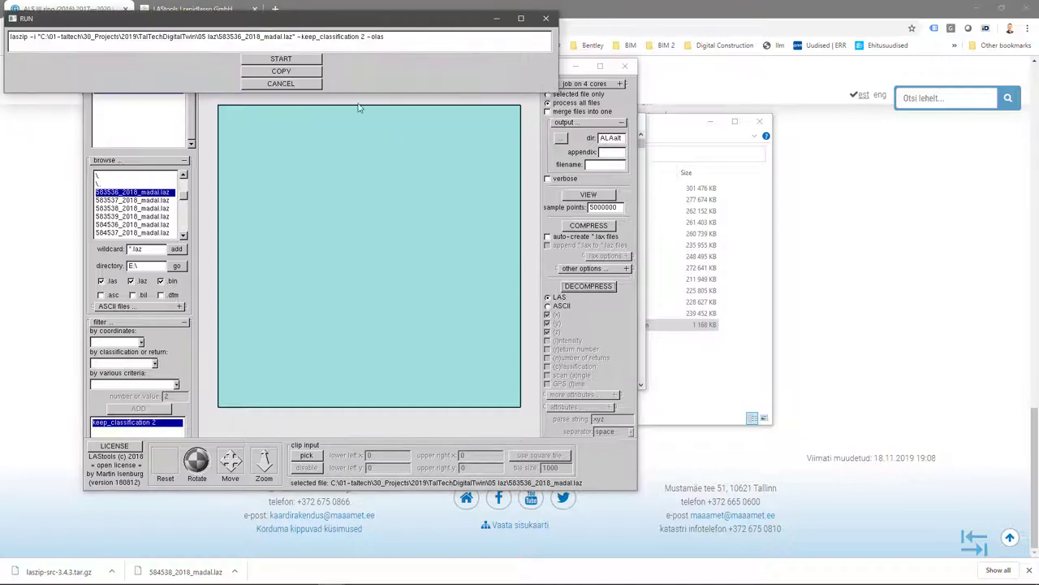
pyautogui.click(282, 59)
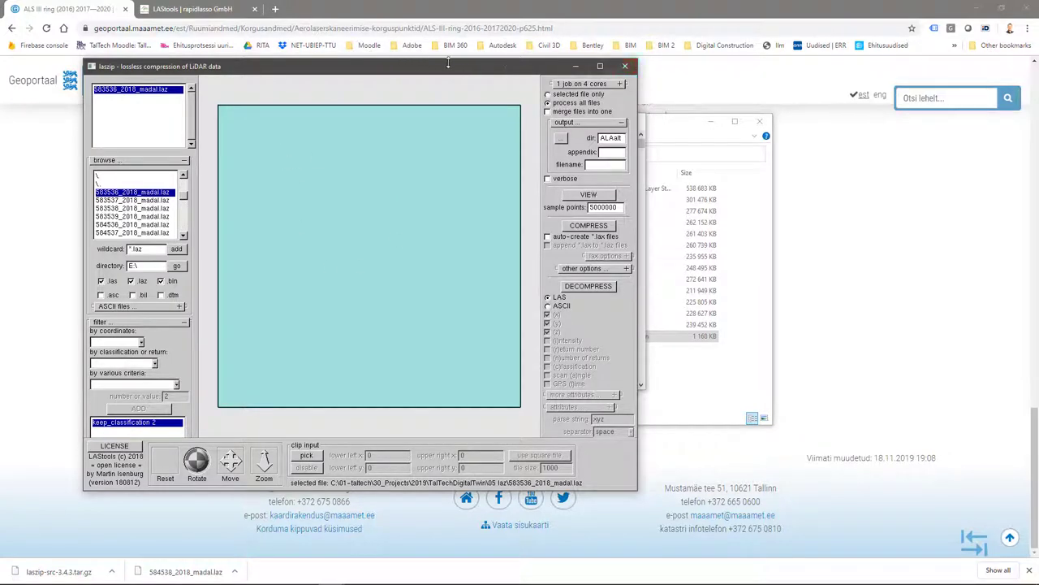
# Close laszip and compare the file sizes of 583536_2018_madal.las and 583536_2018_madal.laz in the 05 laz folder.
pyautogui.click(625, 65)
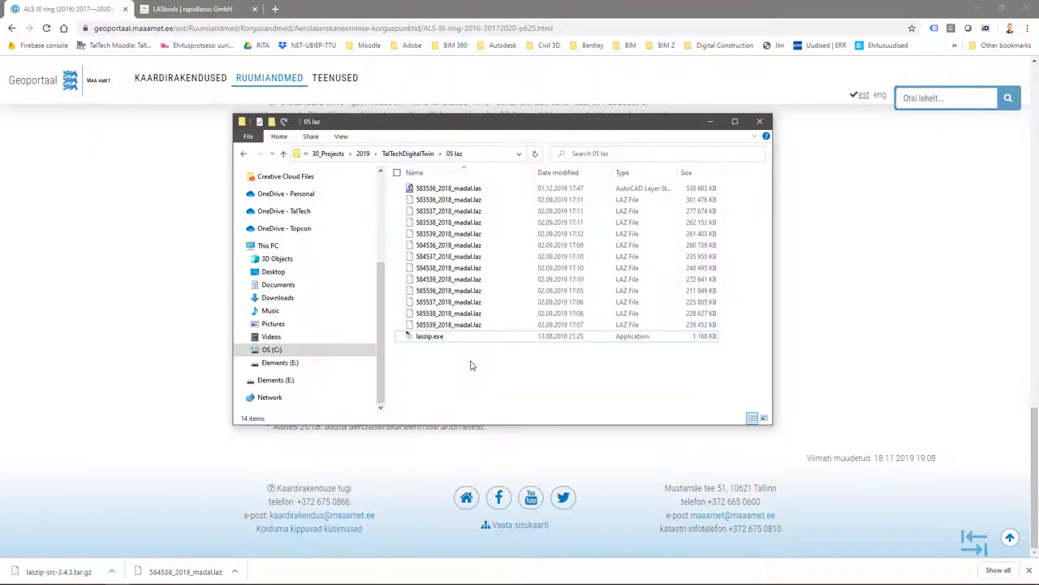
pyautogui.click(467, 190)
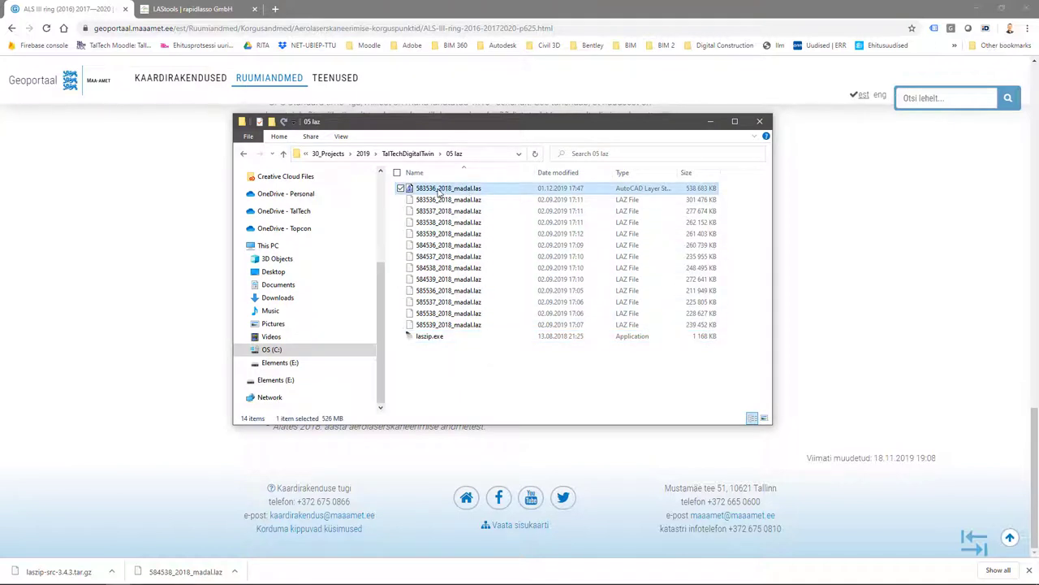
pyautogui.click(478, 201)
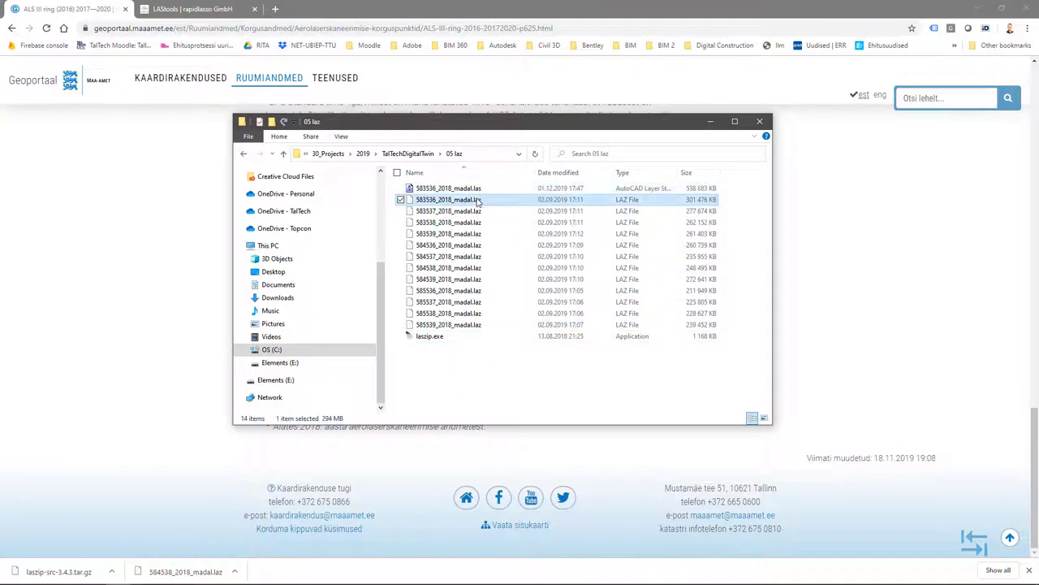
pyautogui.click(601, 191)
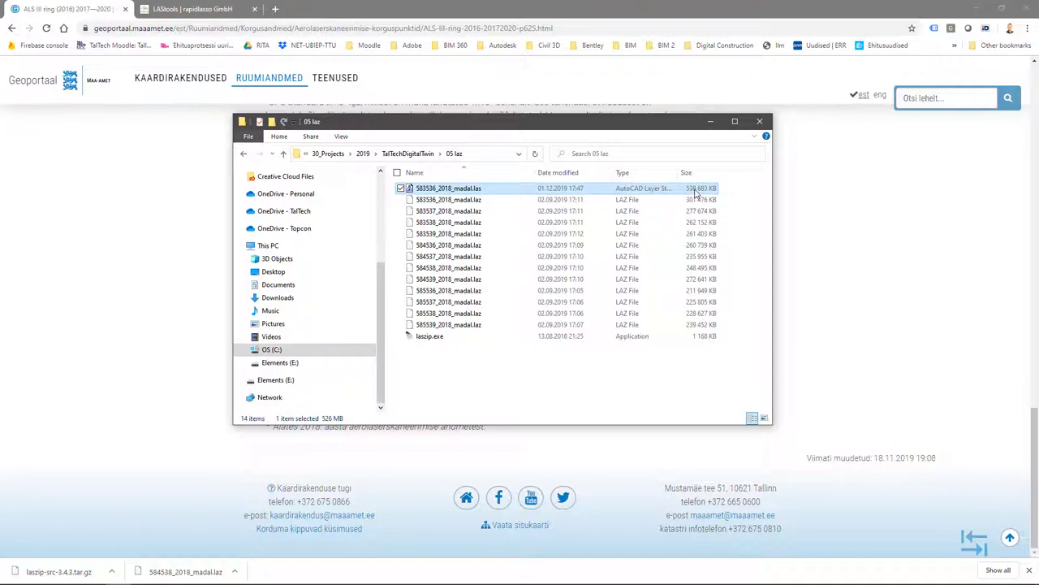
pyautogui.click(462, 201)
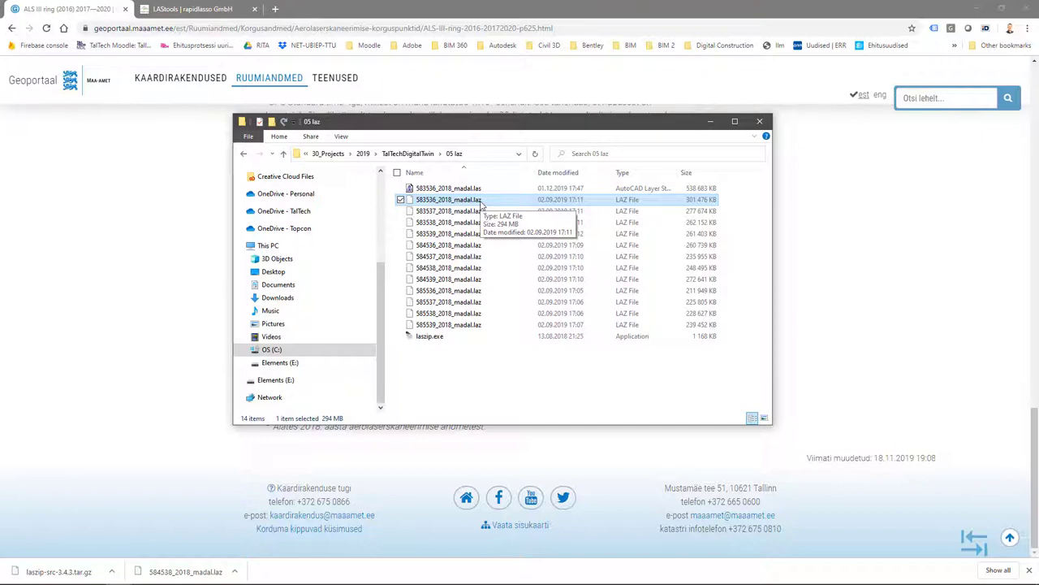
pyautogui.click(468, 190)
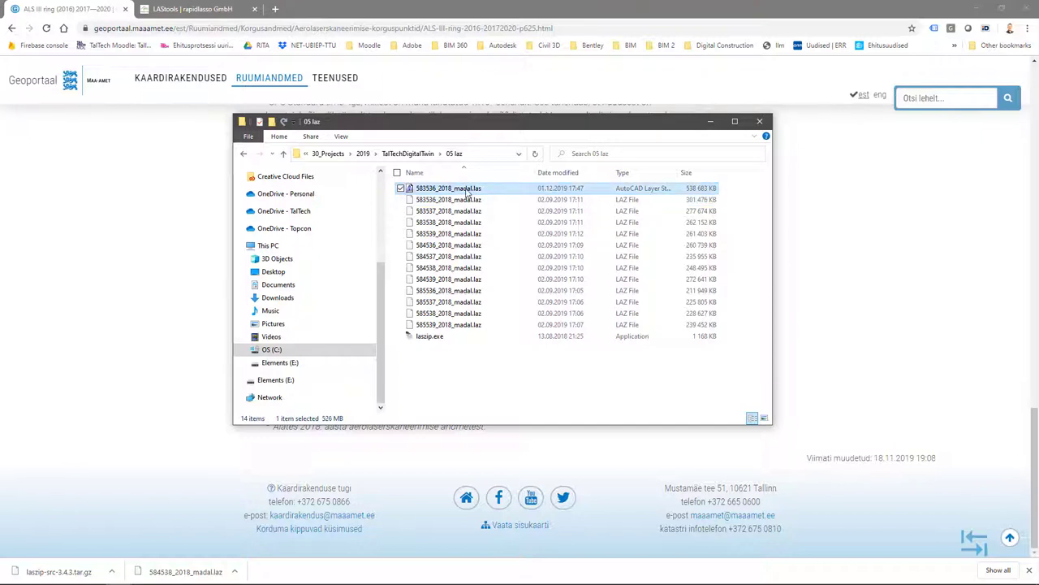
# Go through the next LAZ tiles still to decompress and open the 06 las (ground) folder.
pyautogui.click(477, 211)
pyautogui.click(467, 222)
pyautogui.click(469, 234)
pyautogui.click(469, 245)
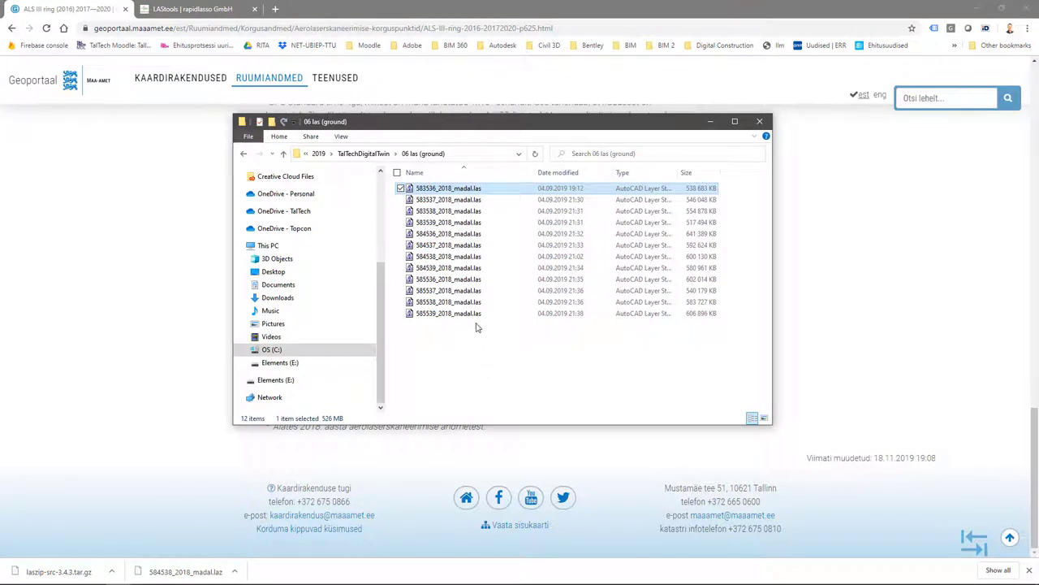
# Select all LAS files in the 06 las (ground) folder to check their combined size, and clear the selection.
pyautogui.hotkey('ctrl', 'a')
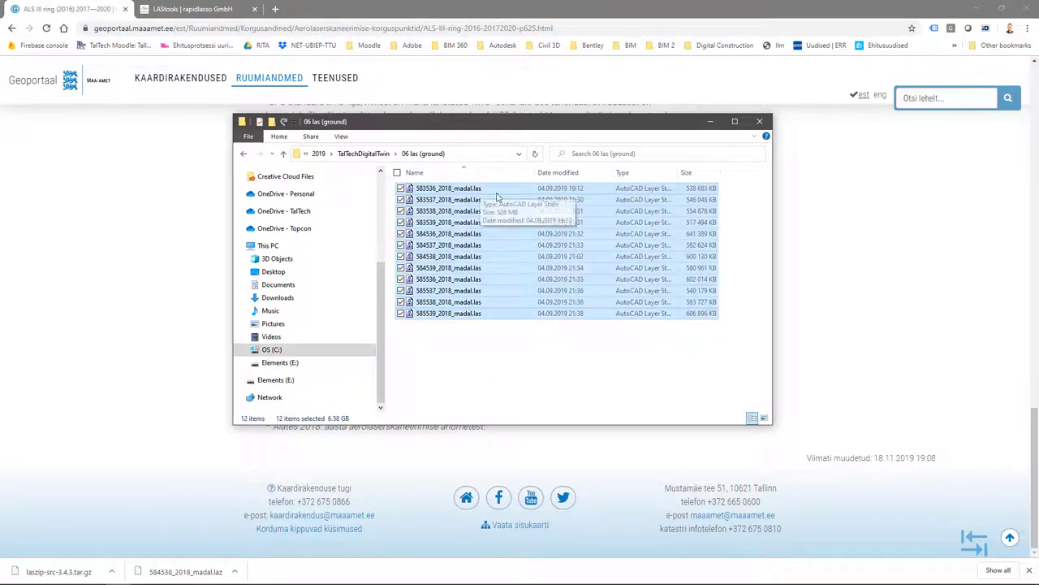
pyautogui.click(705, 192)
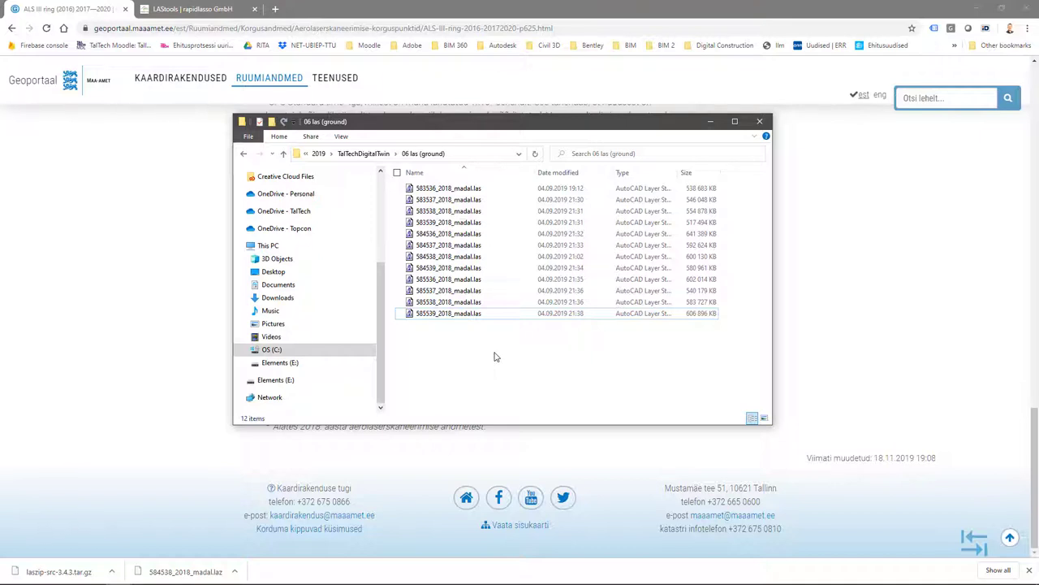
pyautogui.click(455, 189)
pyautogui.keyDown('shift'); pyautogui.click(475, 315); pyautogui.keyUp('shift')
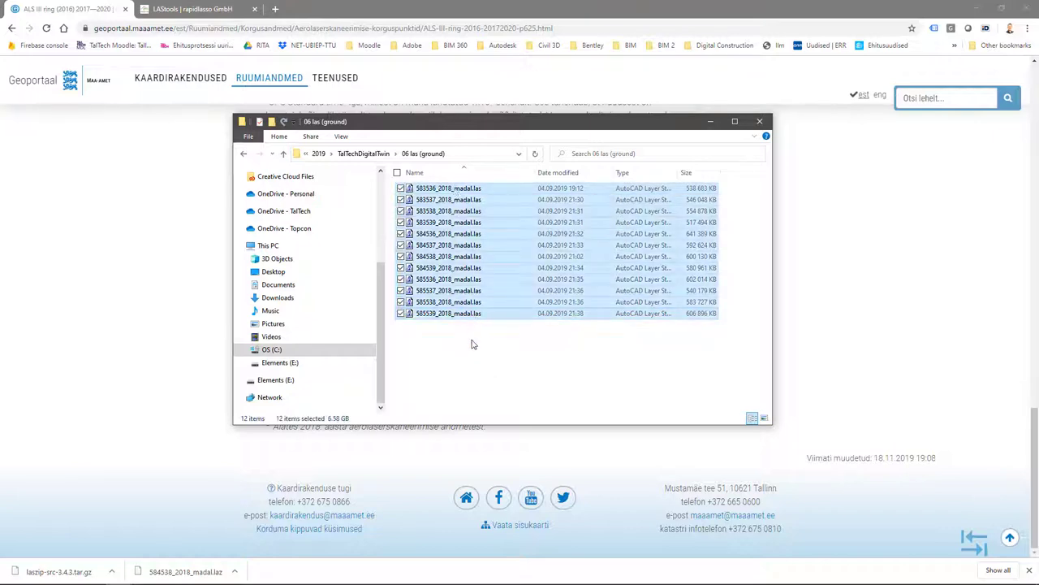
pyautogui.click(472, 345)
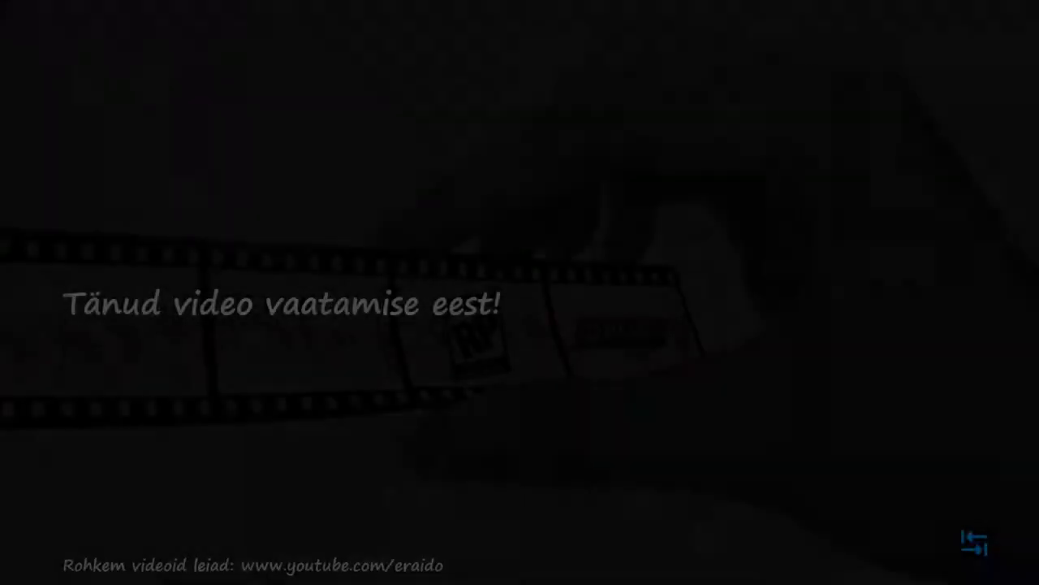